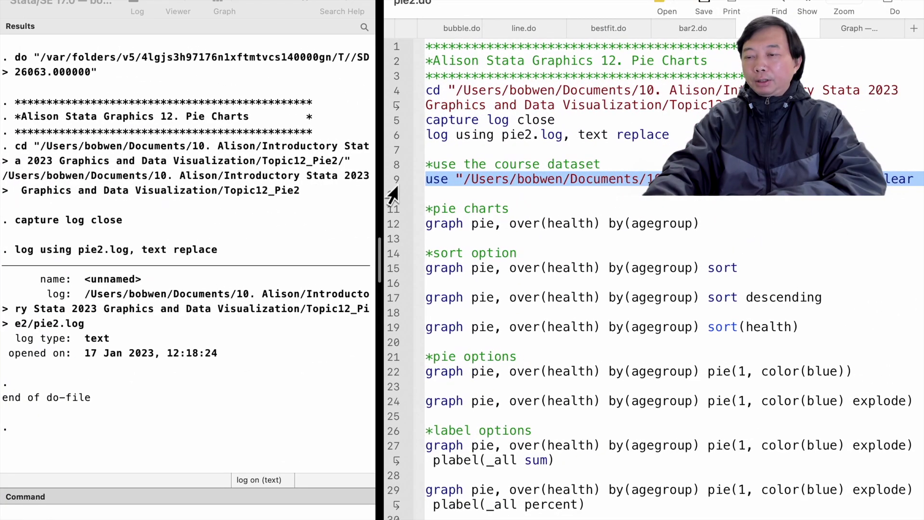
# Load bob.dta and draw pie charts of health, with a separate pie per age group
pyautogui.press('super+shift+d')
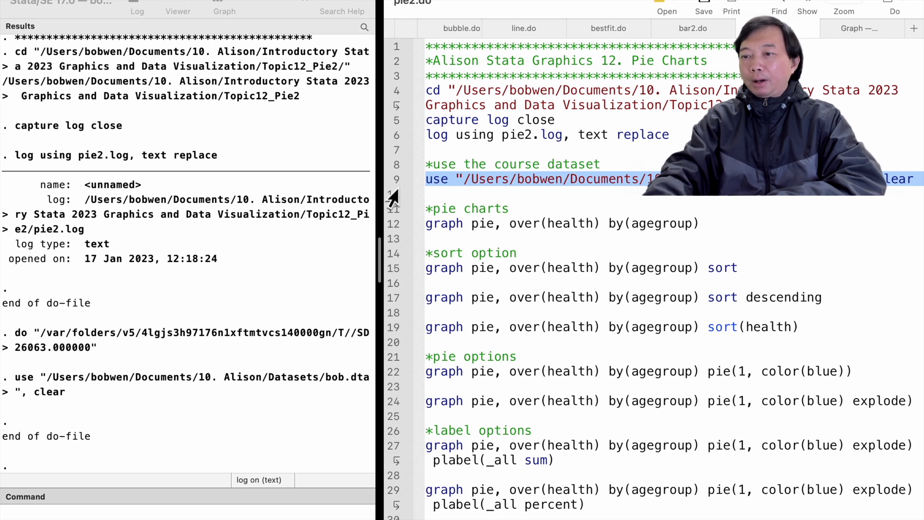
pyautogui.click(386, 210)
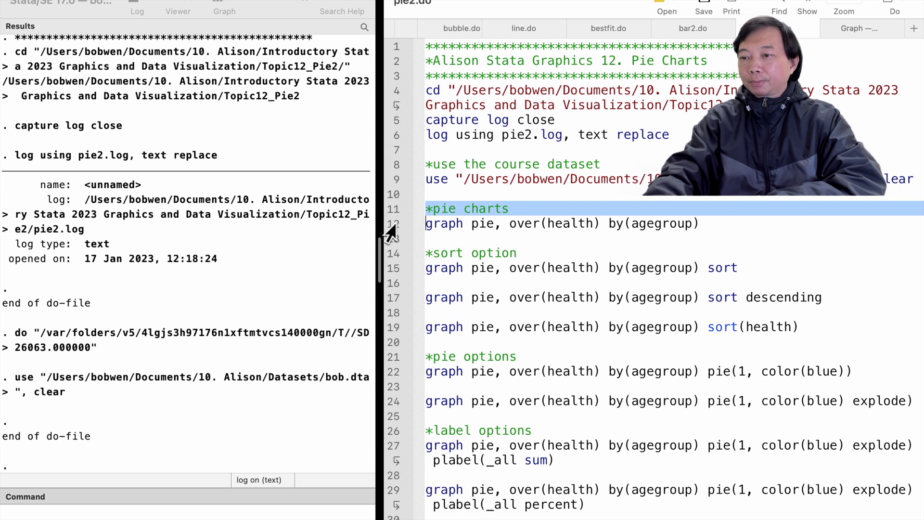
pyautogui.click(386, 225)
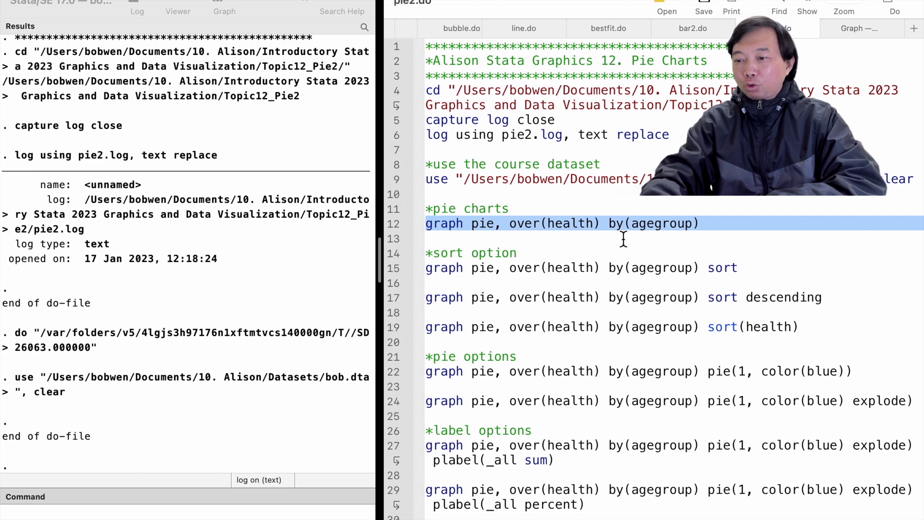
pyautogui.press('super+shift+d')
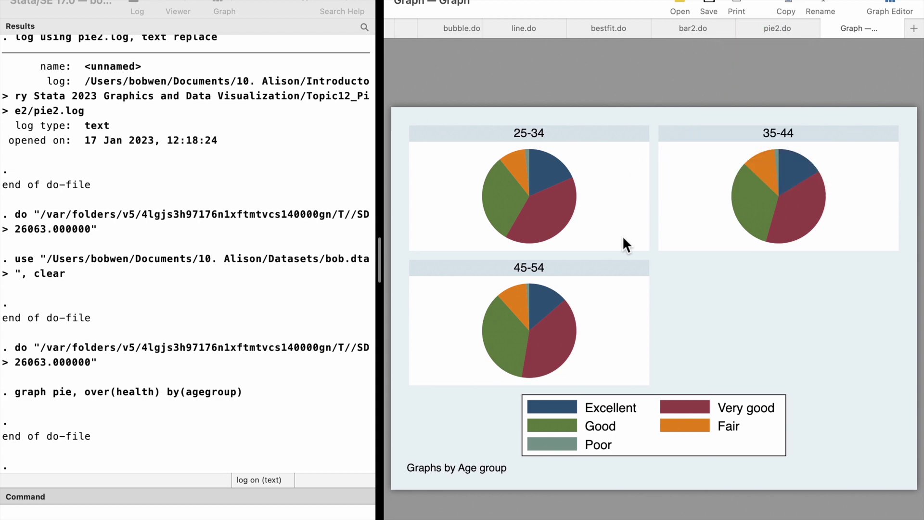
pyautogui.click(784, 33)
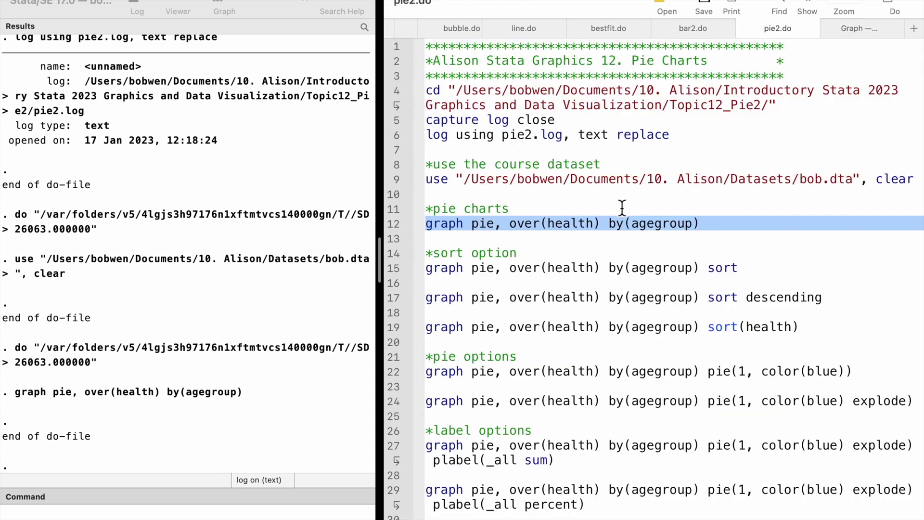
pyautogui.click(392, 256)
# Redraw the age-group health pies with the sort option
pyautogui.click(390, 272)
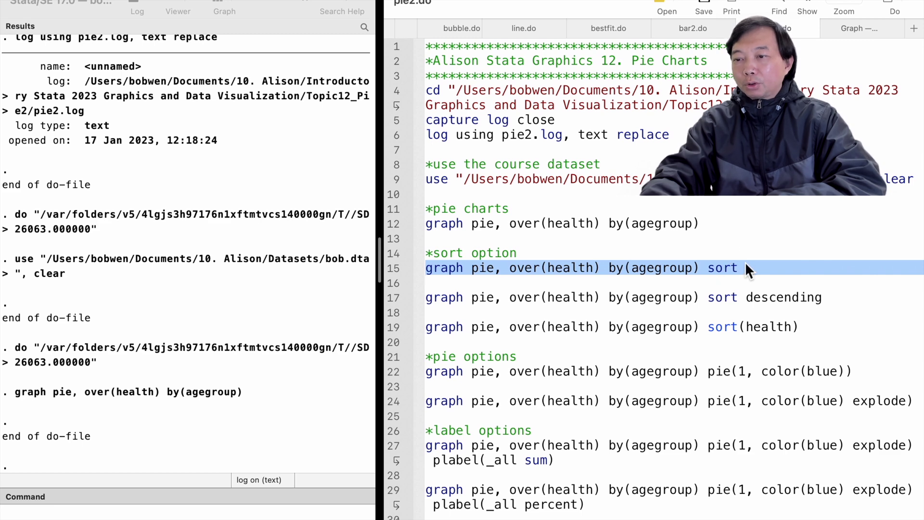
pyautogui.press('super+shift+d')
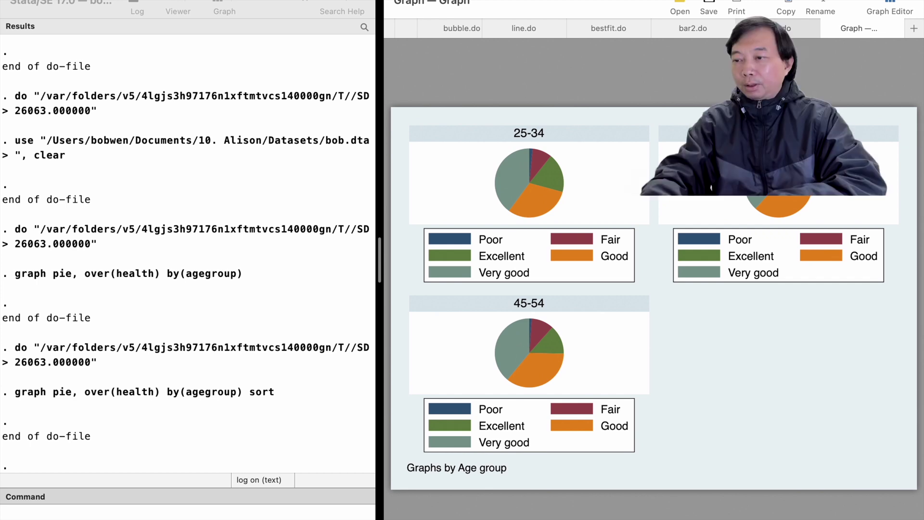
pyautogui.click(774, 33)
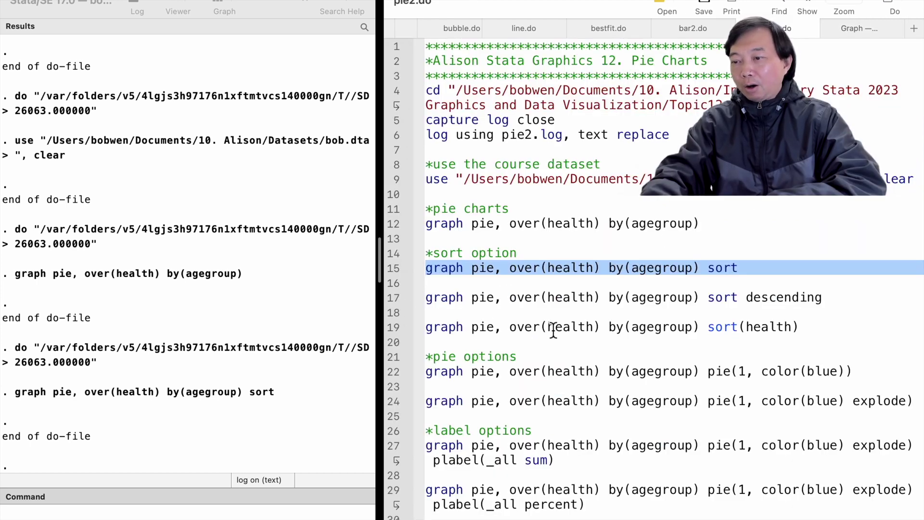
# Redraw the age-group health pies with slices sorted in descending order
pyautogui.click(396, 299)
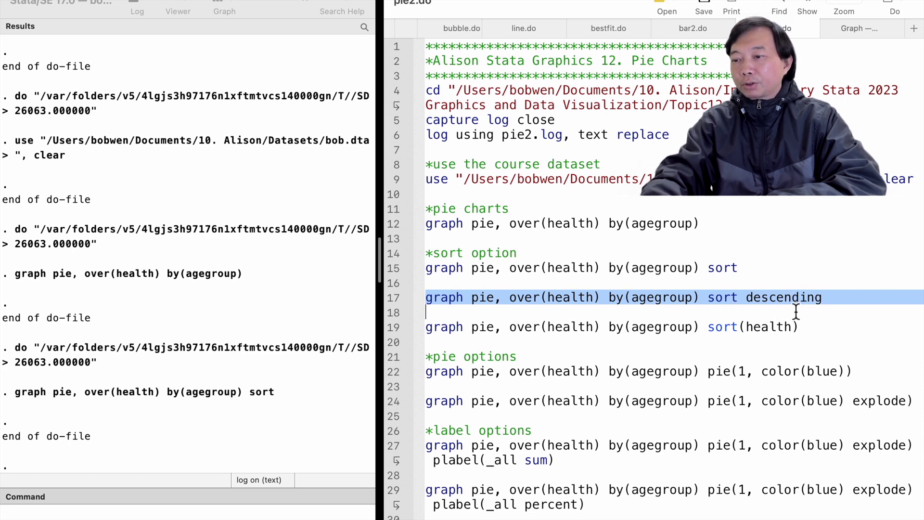
pyautogui.press('super+shift+d')
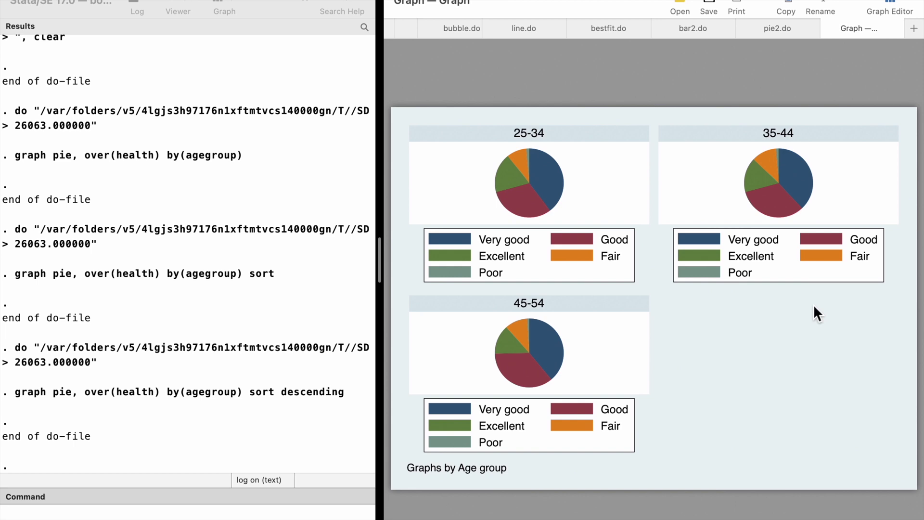
pyautogui.click(777, 28)
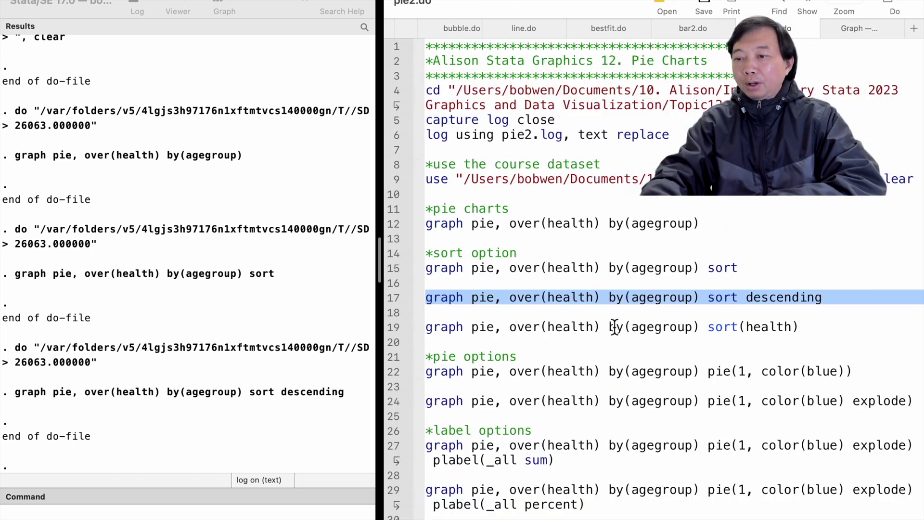
# Run the pie command with sort(health), ordering slices from Excellent to Poor
pyautogui.click(401, 328)
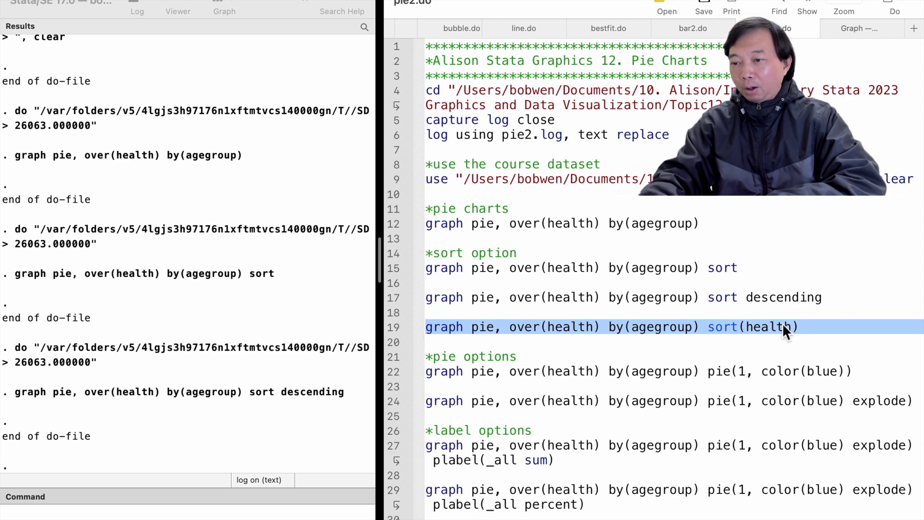
pyautogui.press('super+shift+d')
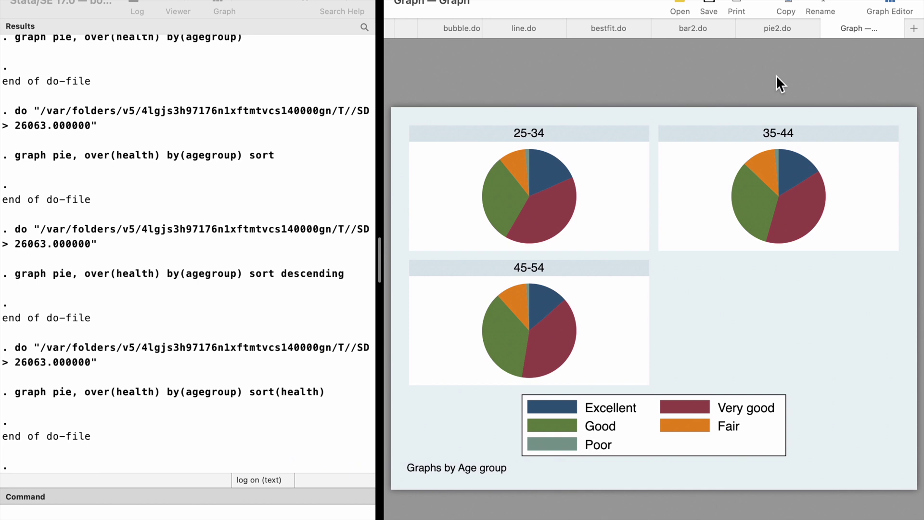
pyautogui.click(779, 27)
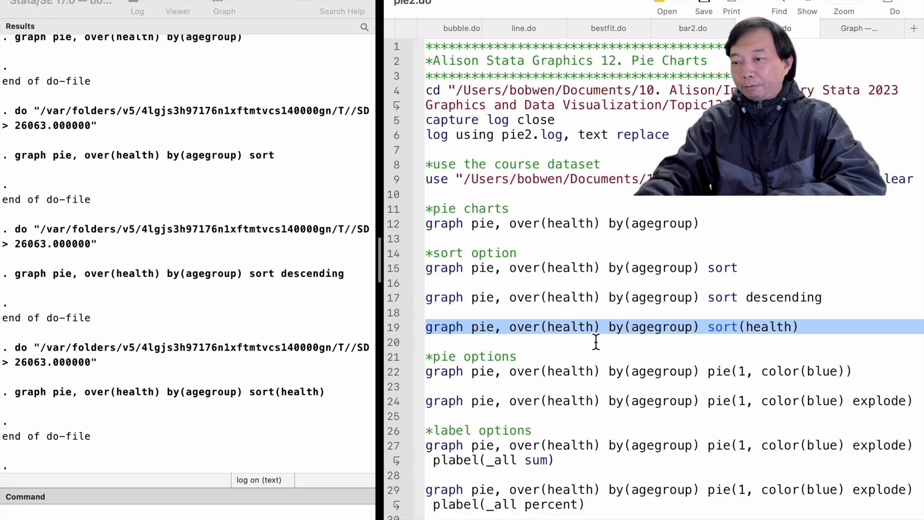
# Color the first (Excellent) slice blue with pie(1, color(blue))
pyautogui.click(392, 356)
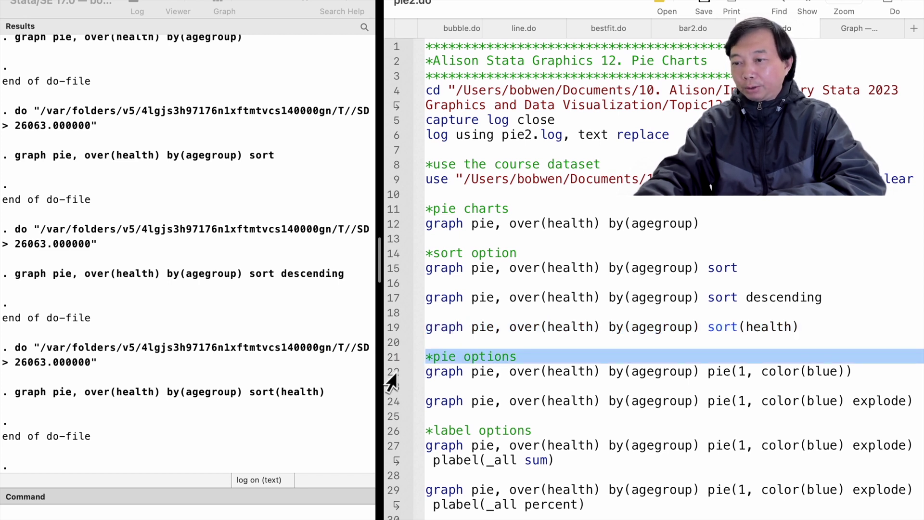
pyautogui.click(393, 371)
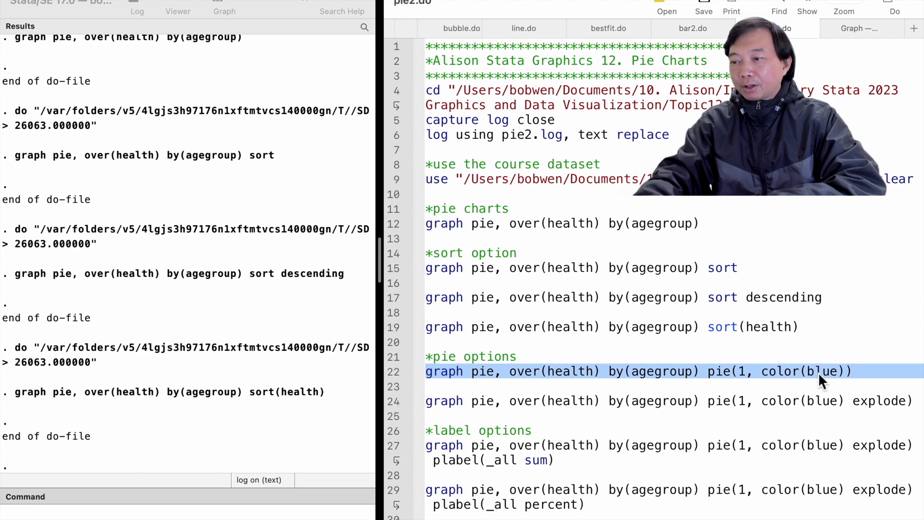
pyautogui.press('super+shift+d')
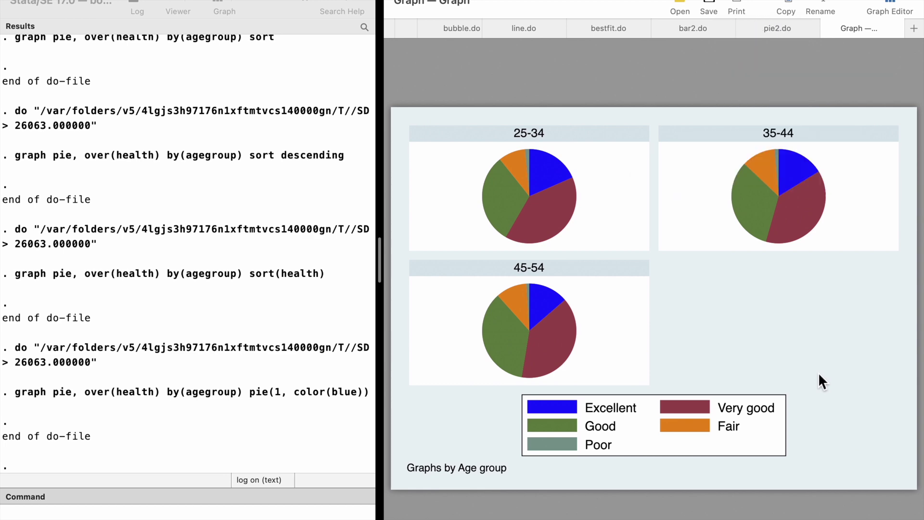
pyautogui.click(777, 29)
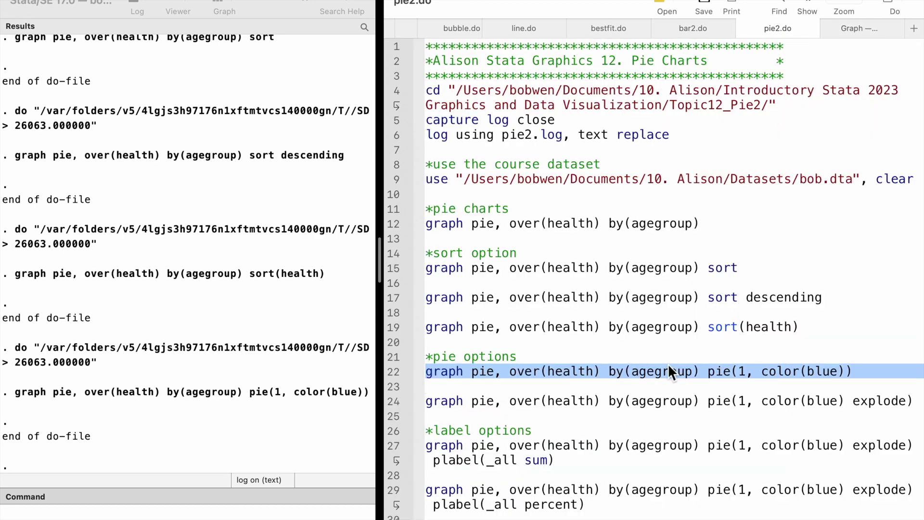
# Explode the blue Excellent slice out from the rest of each pie
pyautogui.click(394, 402)
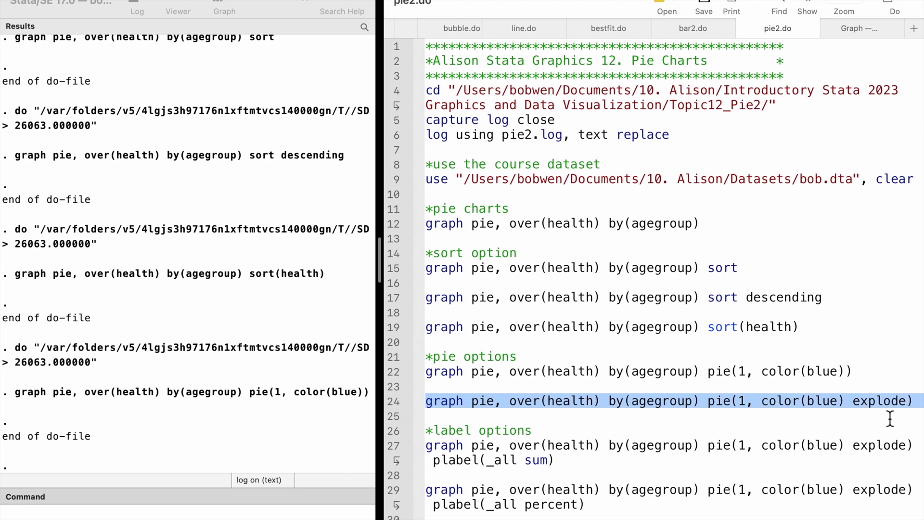
pyautogui.press('super+shift+d')
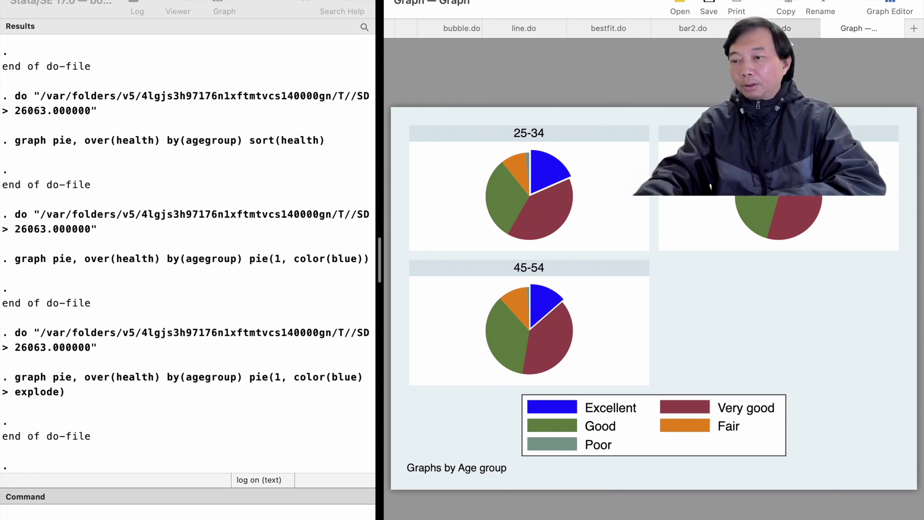
pyautogui.click(777, 28)
# Run the pie command with plabel(_all sum) to label every slice with its count
pyautogui.click(385, 431)
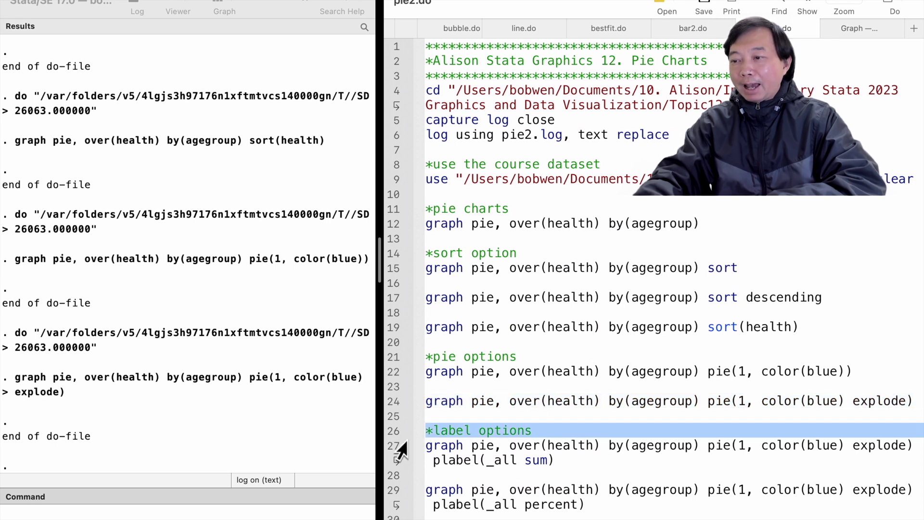
pyautogui.click(397, 446)
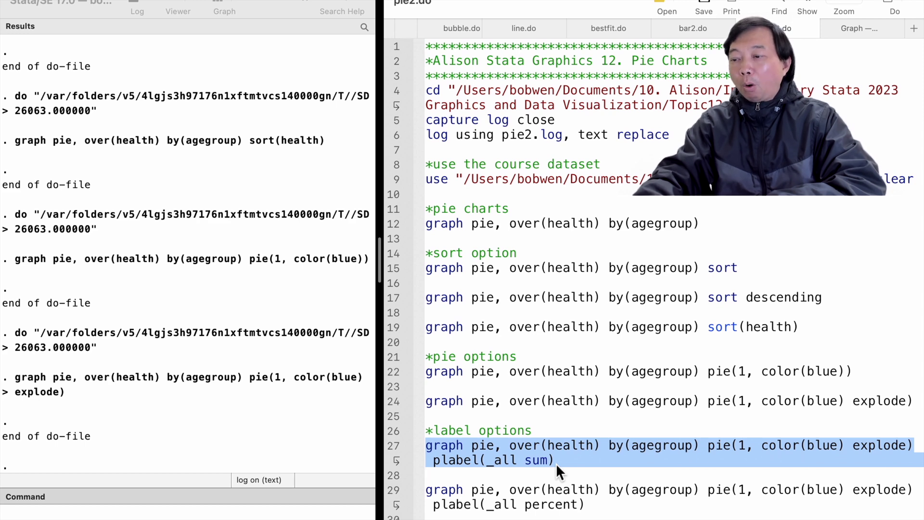
pyautogui.press('super+shift+d')
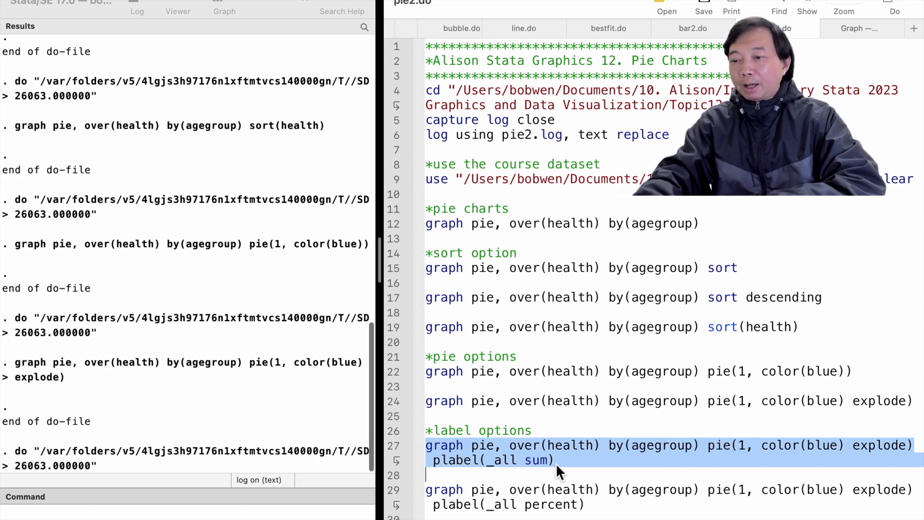